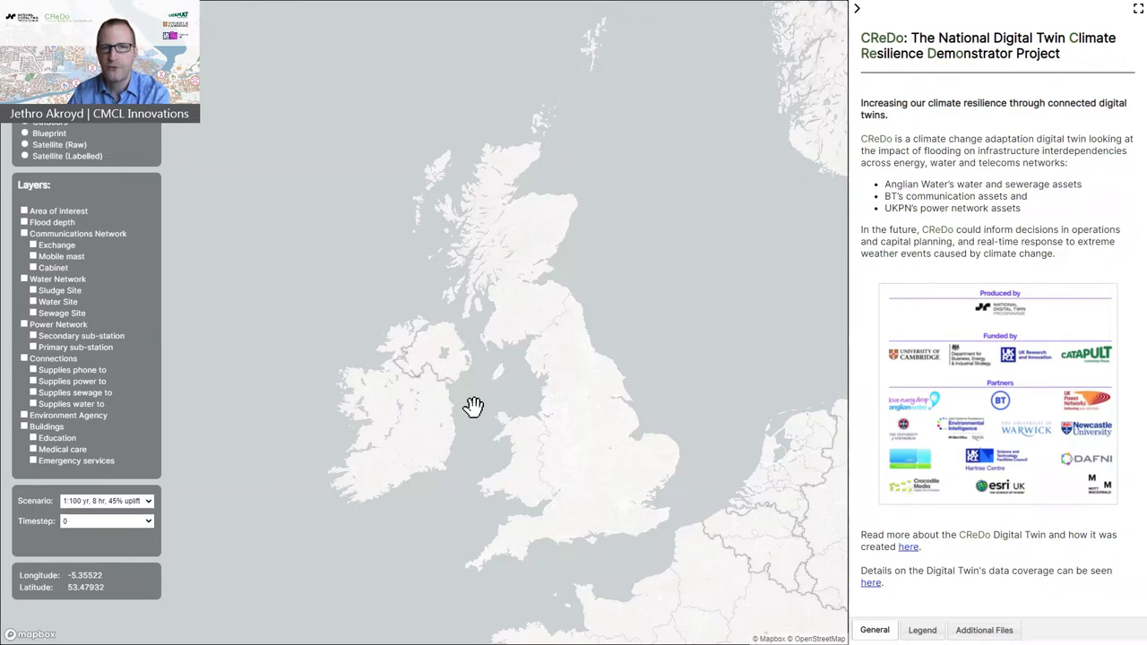
Focus the map on the riverside demonstration area with the Flood depth layer on, and show the map legend.
{"action": "scroll", "coordinate": [473, 406], "scroll_direction": "up", "scroll_amount": 3}
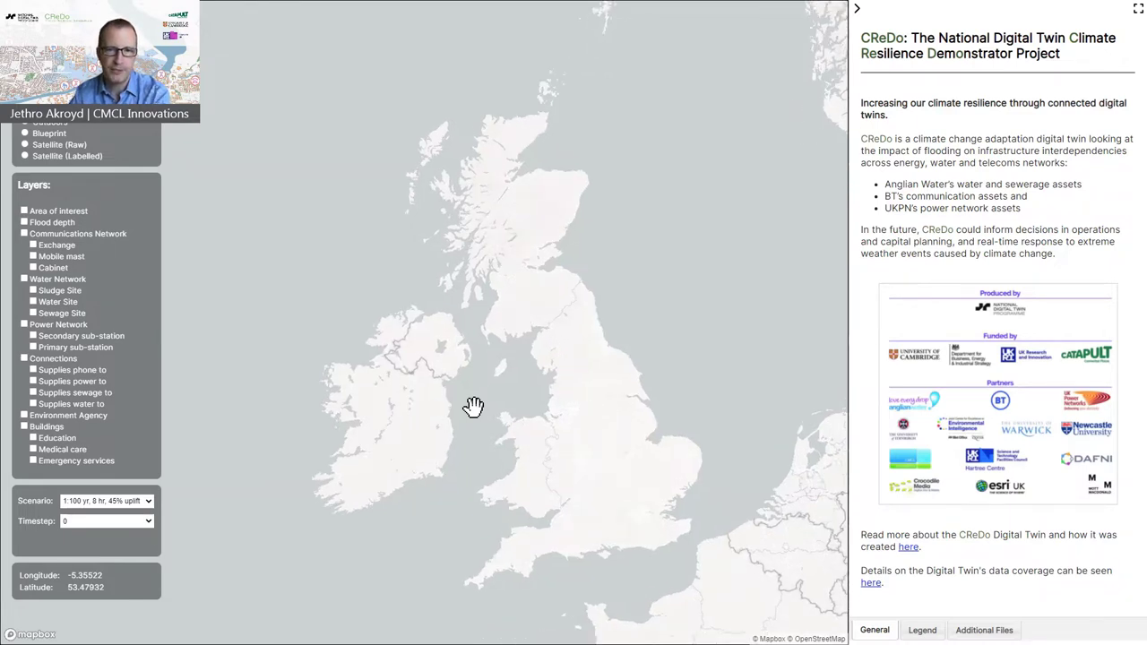
{"action": "scroll", "coordinate": [473, 406], "scroll_direction": "up", "scroll_amount": 1}
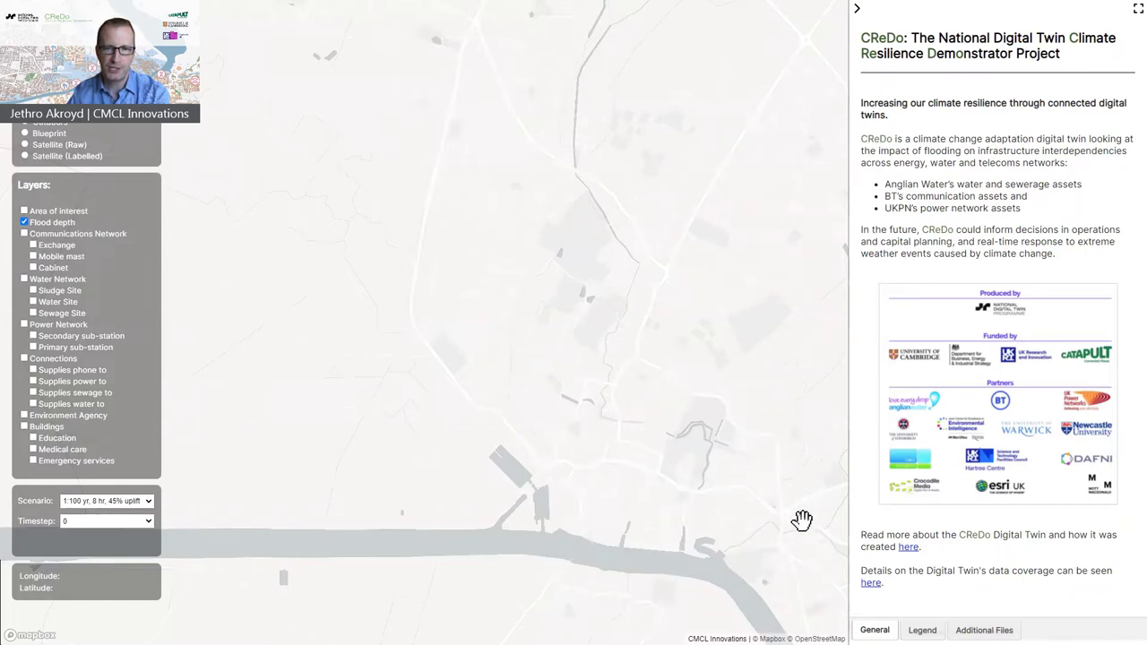
{"action": "left_click", "coordinate": [922, 630]}
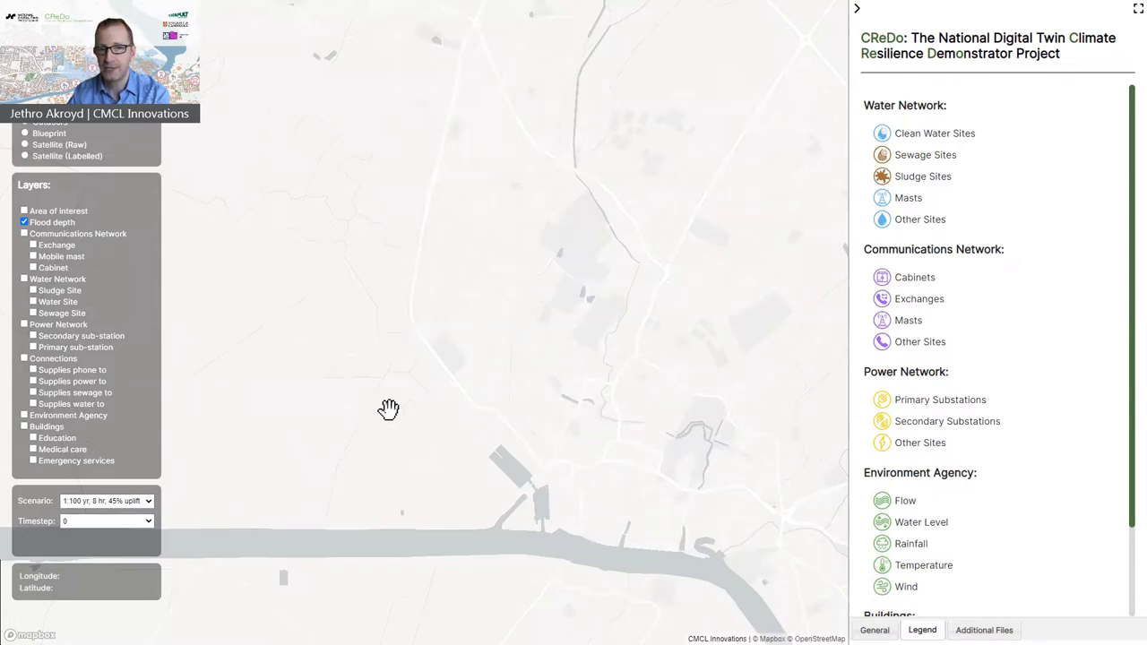
Turn on the Communications Network, Water Network, Power Network and Connections layers with all their sublayers.
{"action": "left_click", "coordinate": [107, 233]}
{"action": "left_click", "coordinate": [75, 275]}
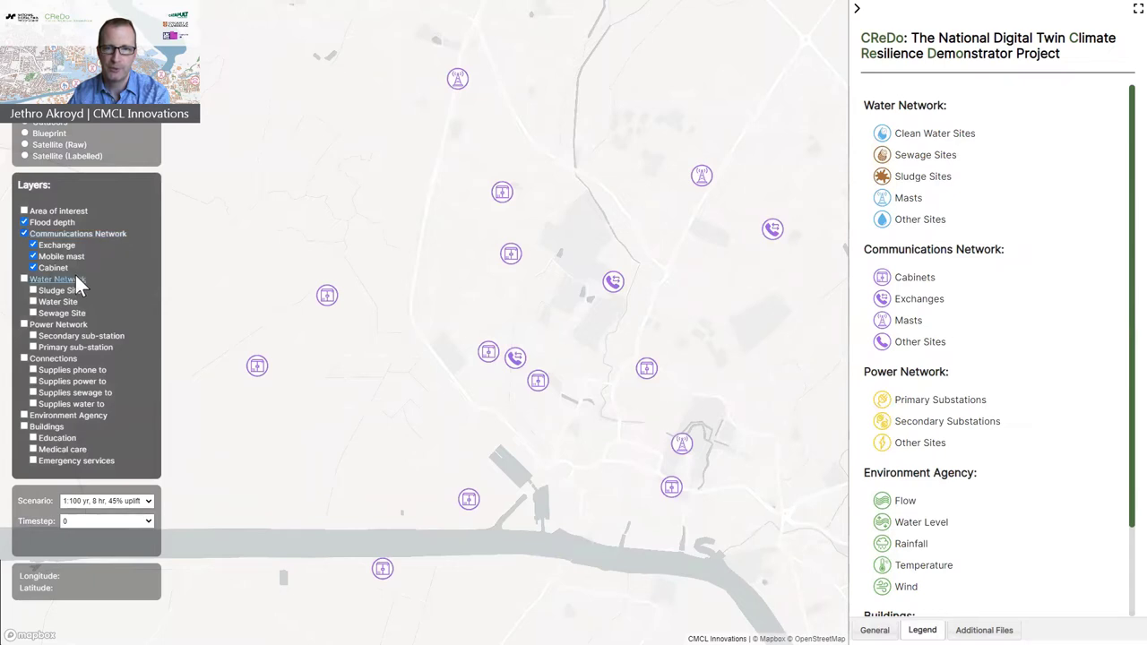
{"action": "left_click", "coordinate": [69, 323]}
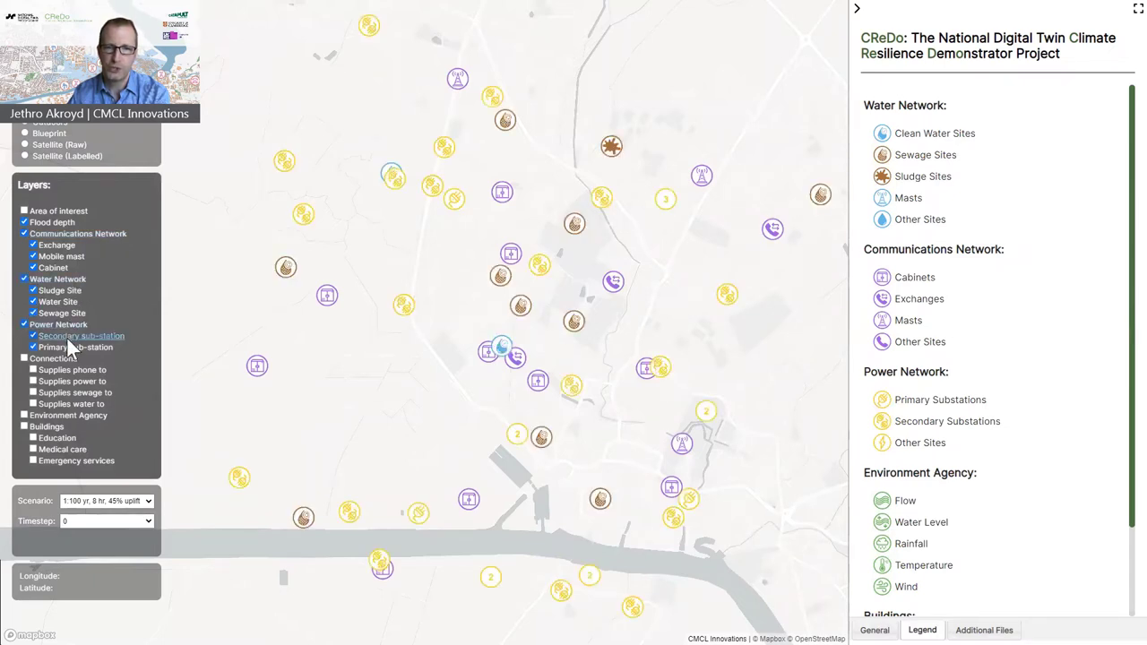
{"action": "left_click", "coordinate": [65, 357]}
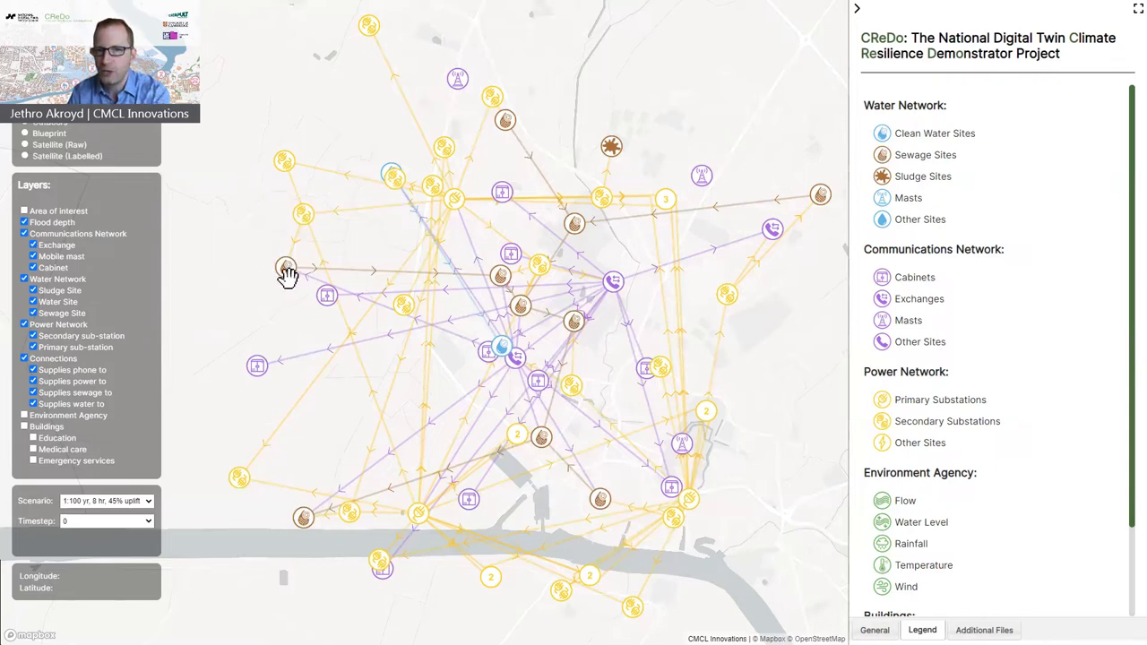
{"action": "mouse_move", "coordinate": [283, 285]}
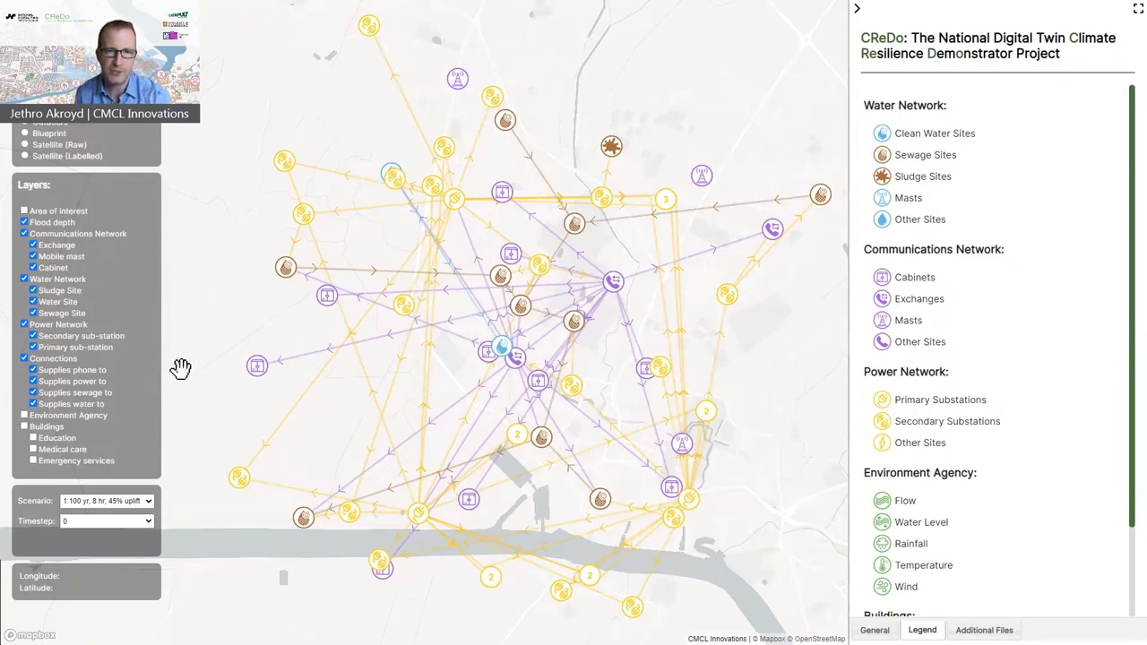
Keep the scenario "1:100 yr, 8 hr, 45% uplift" and set the timestep to 43200.
{"action": "left_click", "coordinate": [147, 504]}
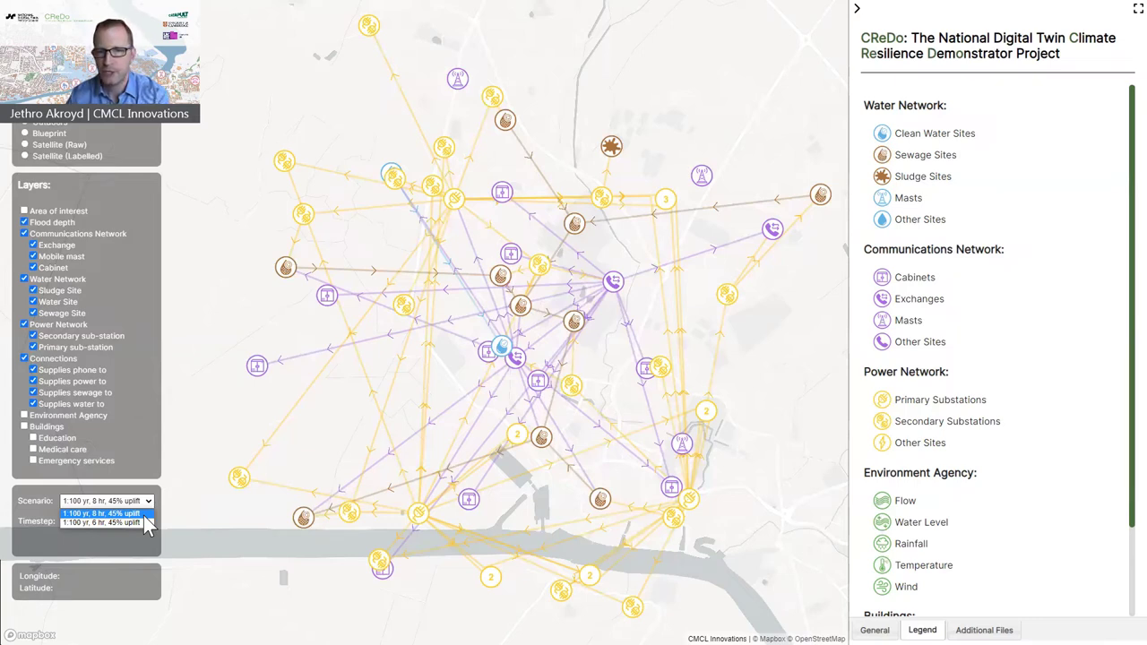
{"action": "left_click", "coordinate": [144, 517]}
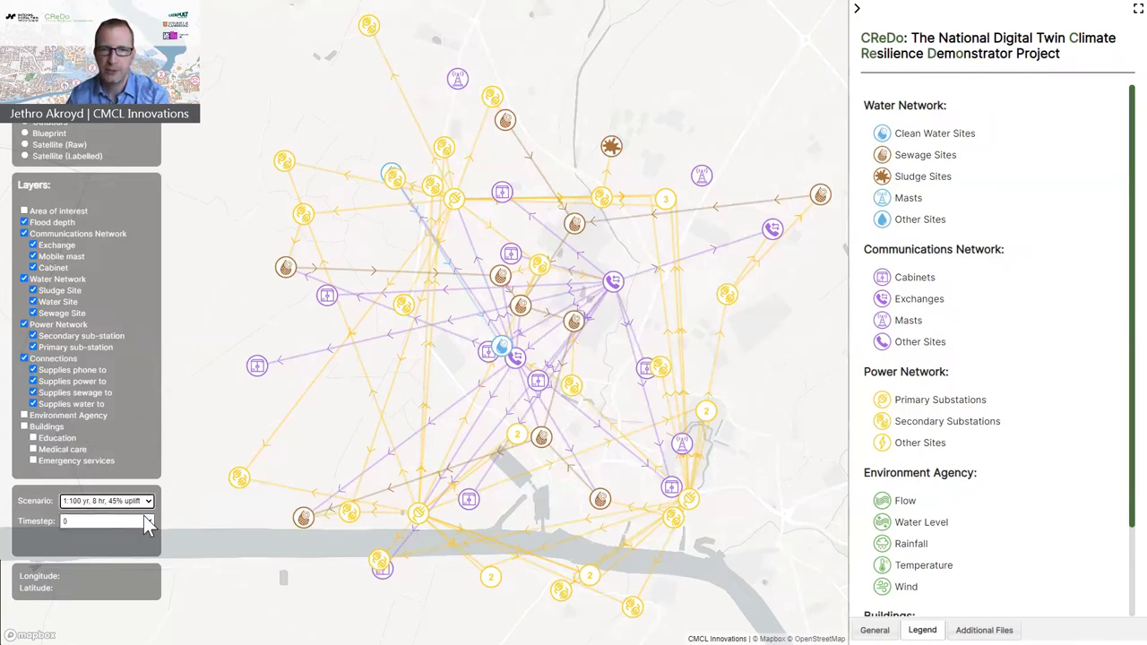
{"action": "left_click", "coordinate": [147, 522]}
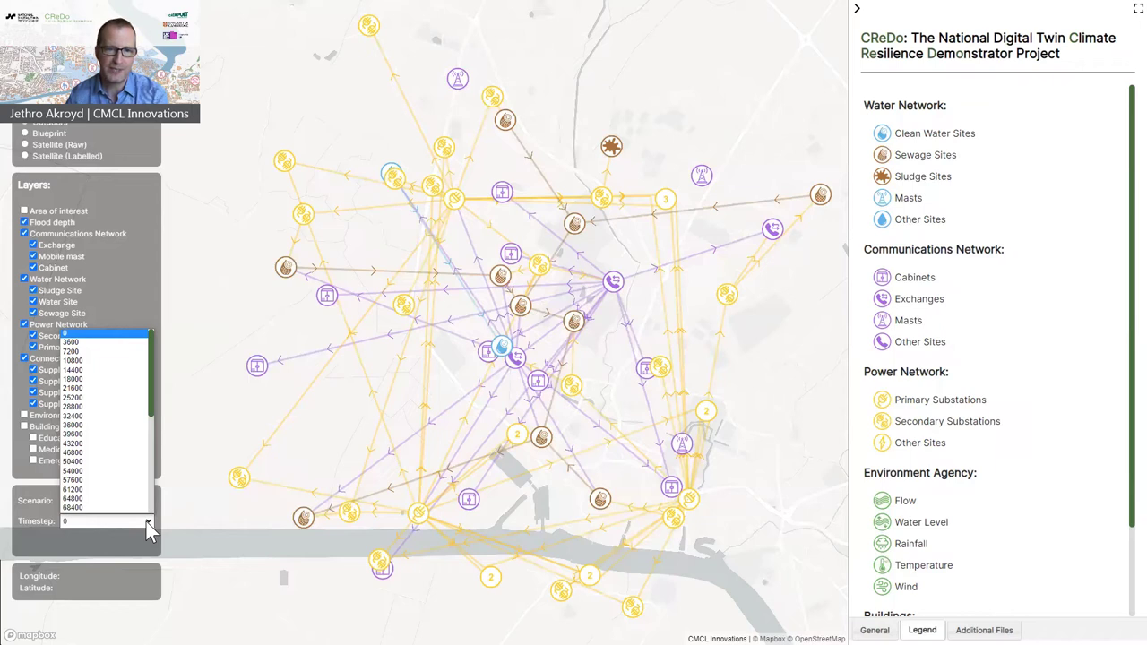
{"action": "scroll", "coordinate": [134, 506], "scroll_direction": "down", "scroll_amount": 1}
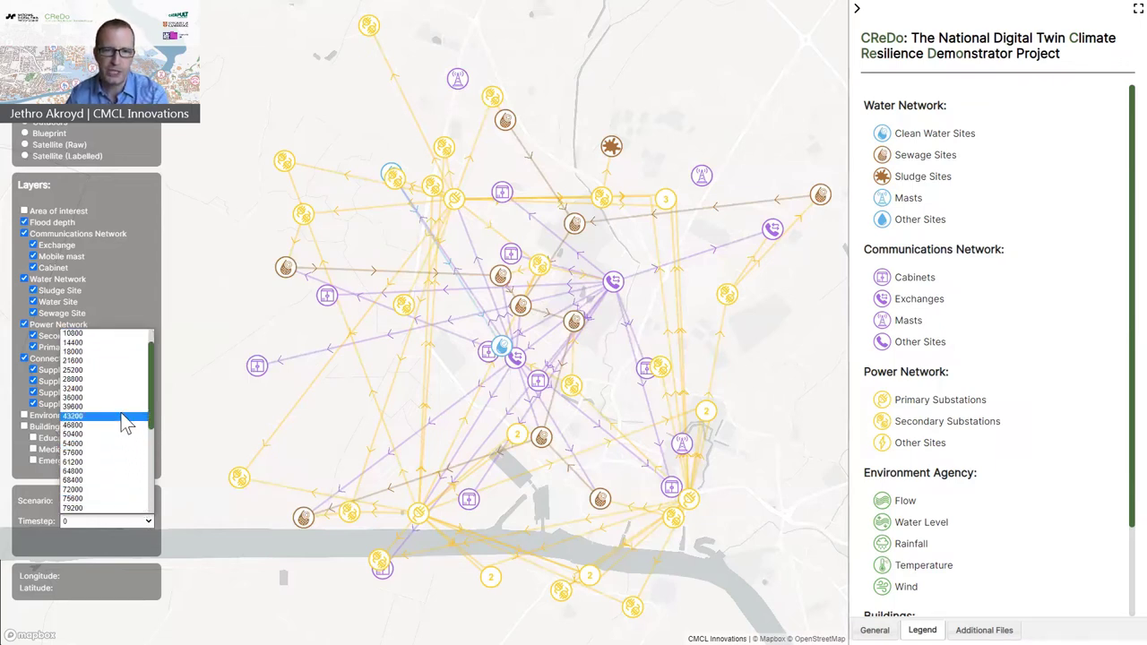
{"action": "left_click", "coordinate": [125, 417]}
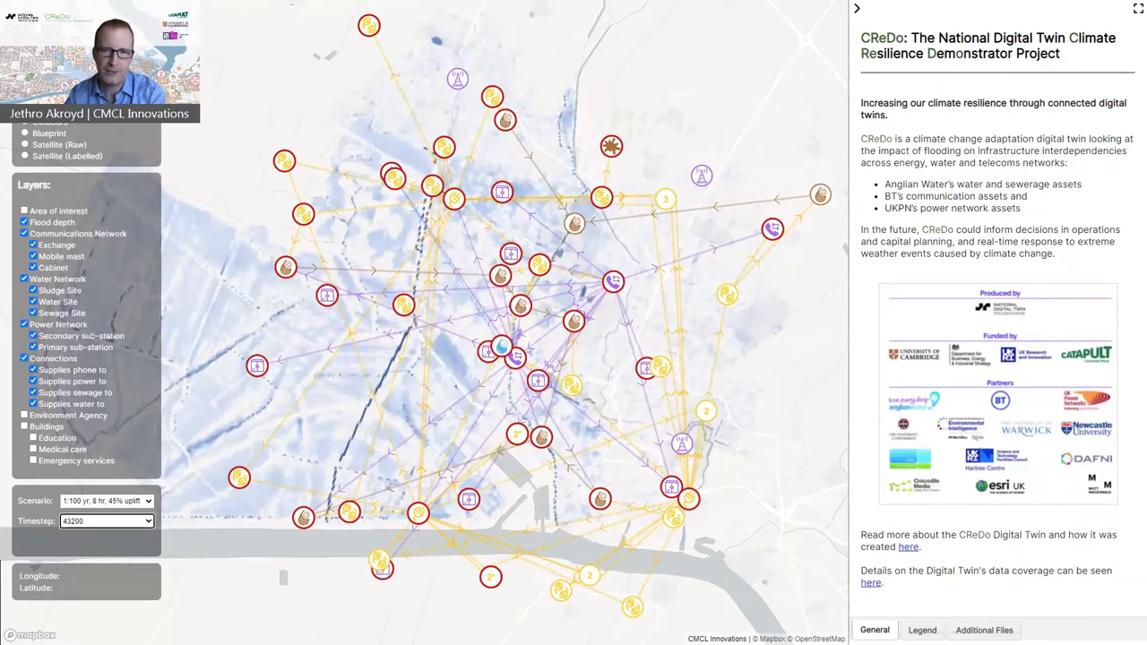
Open the details of Secondary Substation 18 on the map and plot its Flood depth [m] time series.
{"action": "mouse_move", "coordinate": [671, 325]}
{"action": "mouse_move", "coordinate": [543, 246]}
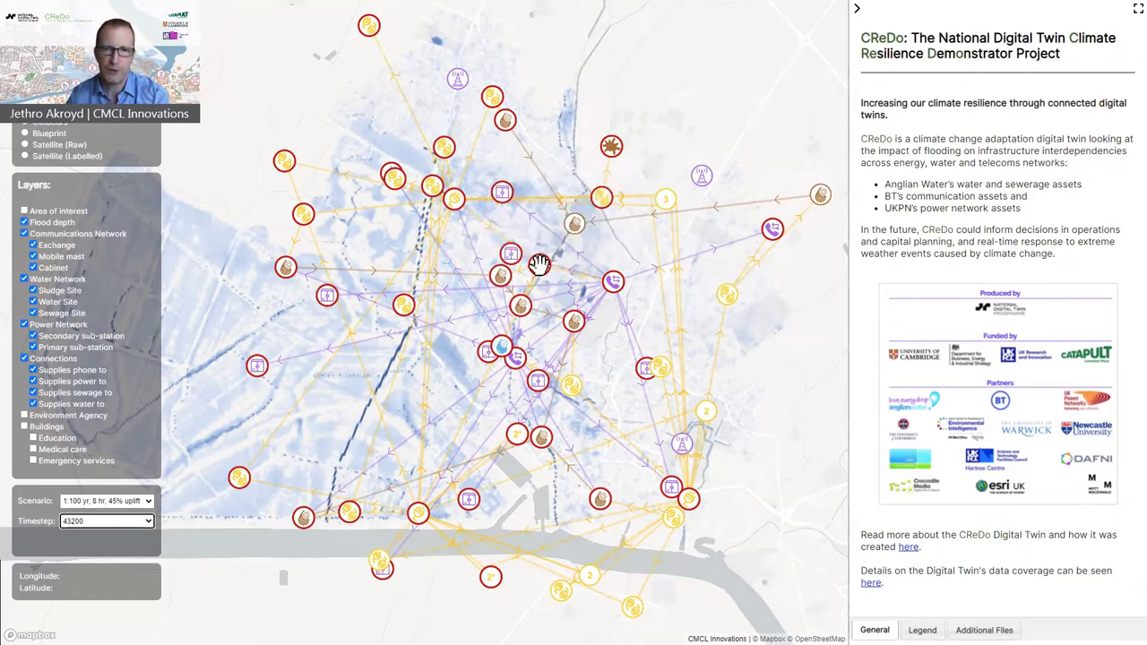
{"action": "left_click", "coordinate": [540, 264]}
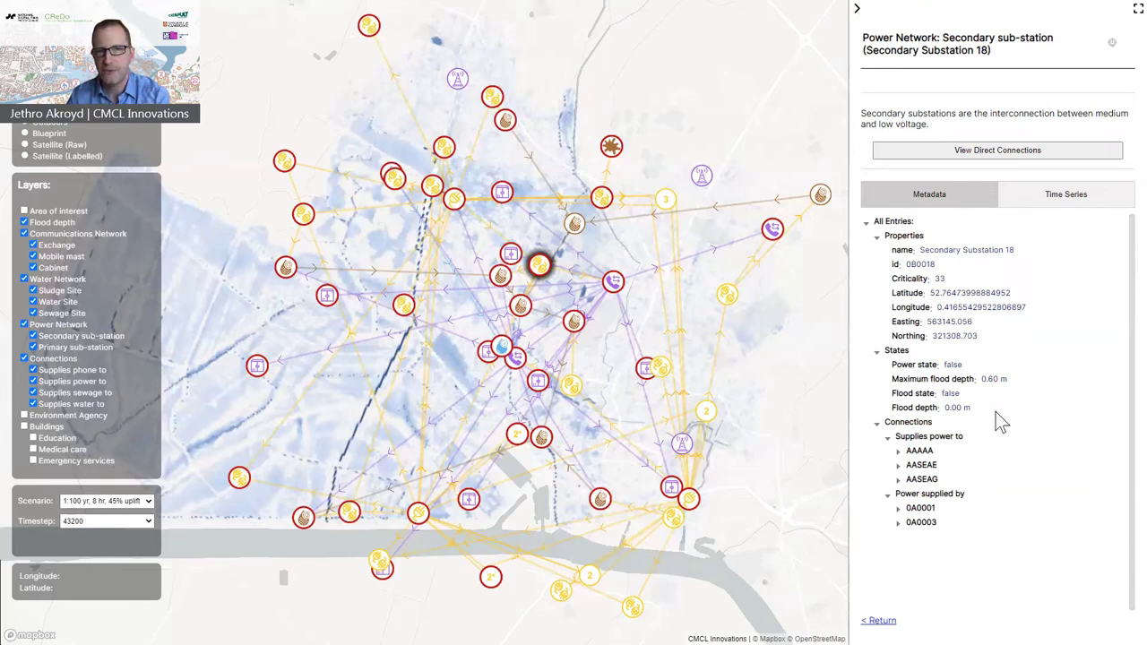
{"action": "left_click", "coordinate": [1059, 213]}
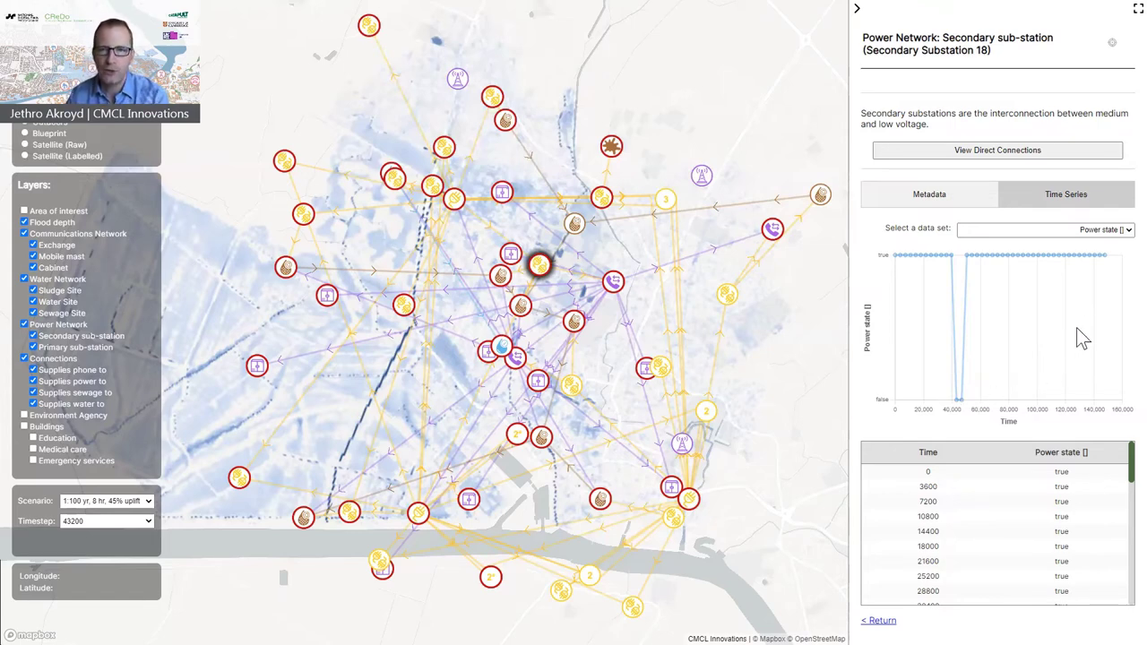
{"action": "left_click", "coordinate": [1111, 231]}
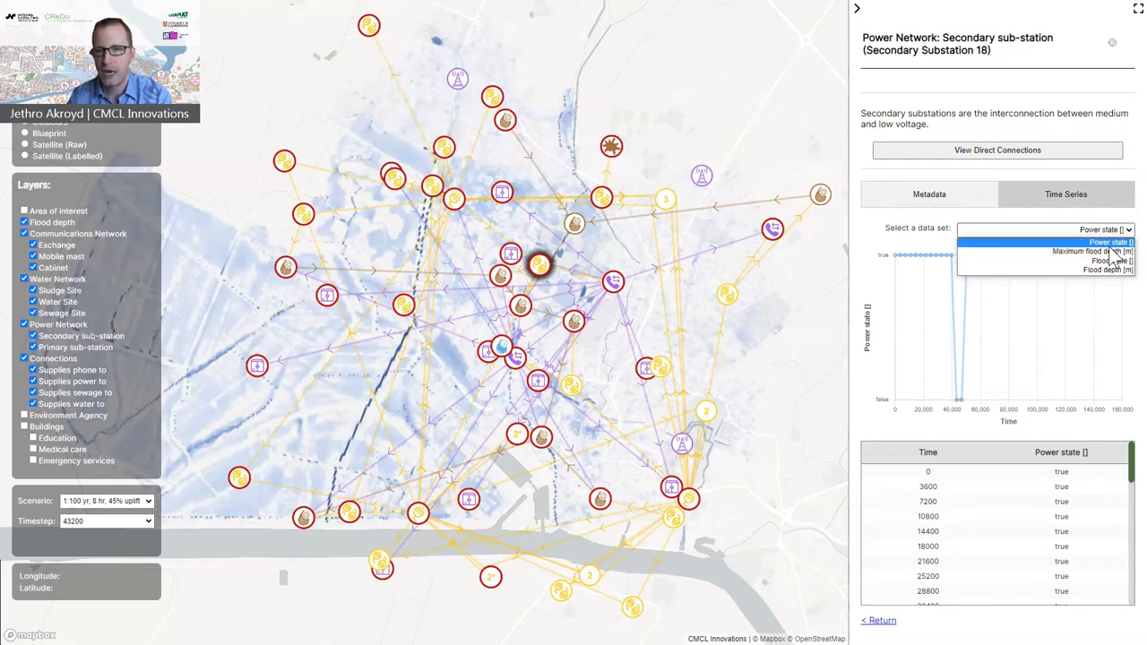
{"action": "left_click", "coordinate": [1110, 270]}
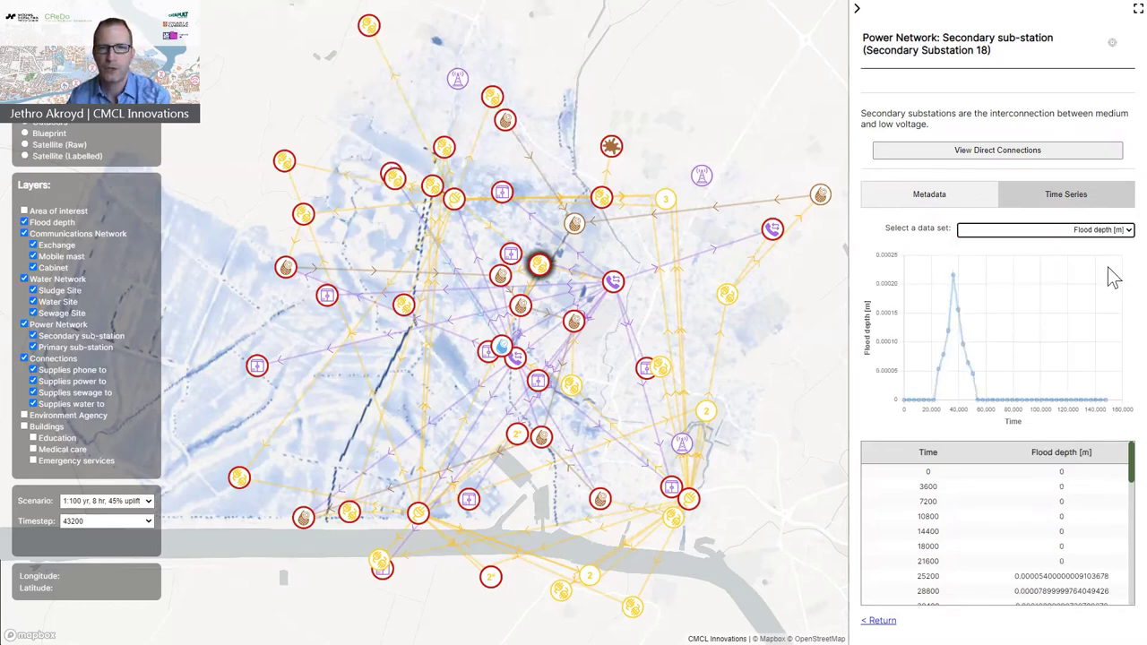
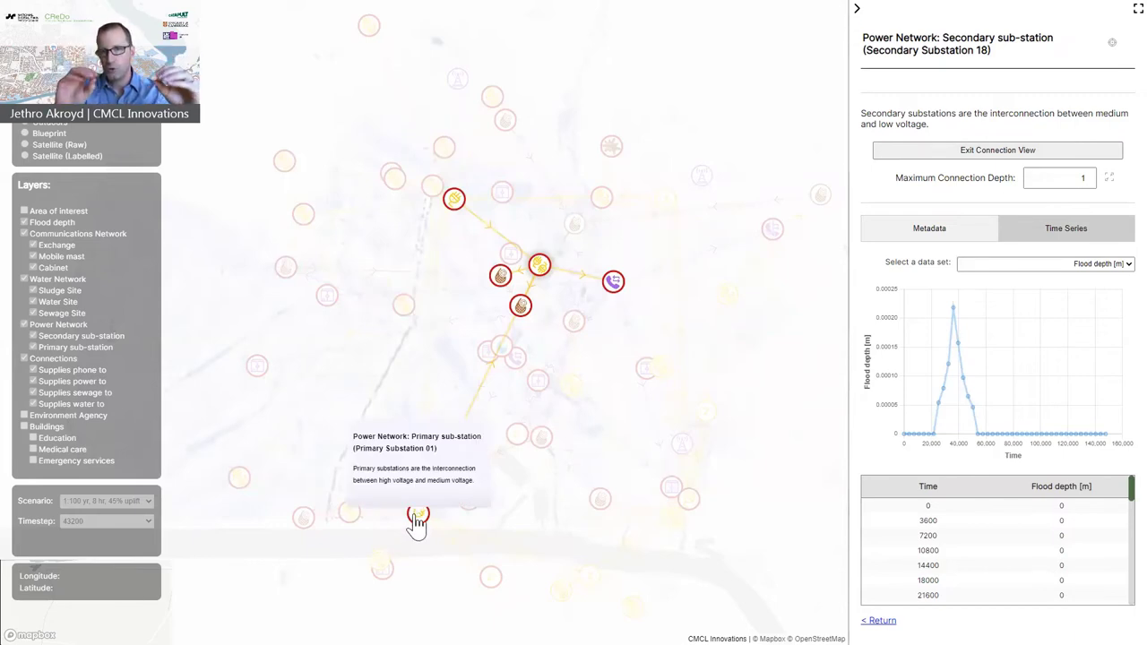
In the direct connections view of Secondary Substation 18, select Primary Substation 01 and plot its Flood depth [m] time series.
{"action": "mouse_move", "coordinate": [458, 271]}
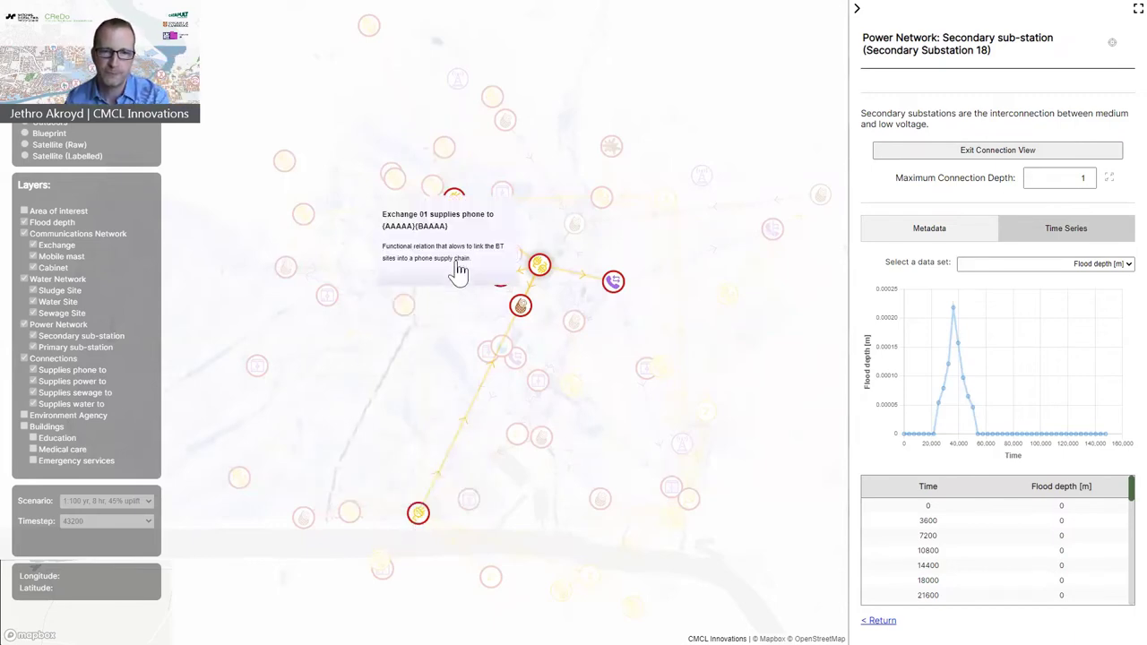
{"action": "mouse_move", "coordinate": [458, 216]}
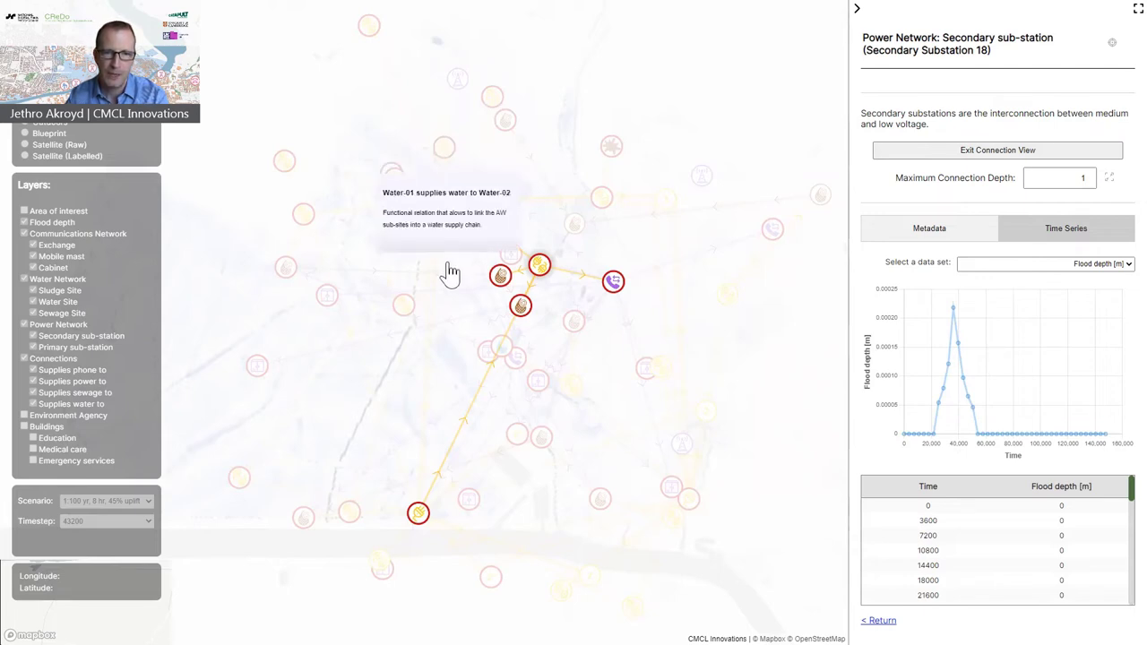
{"action": "mouse_move", "coordinate": [441, 343]}
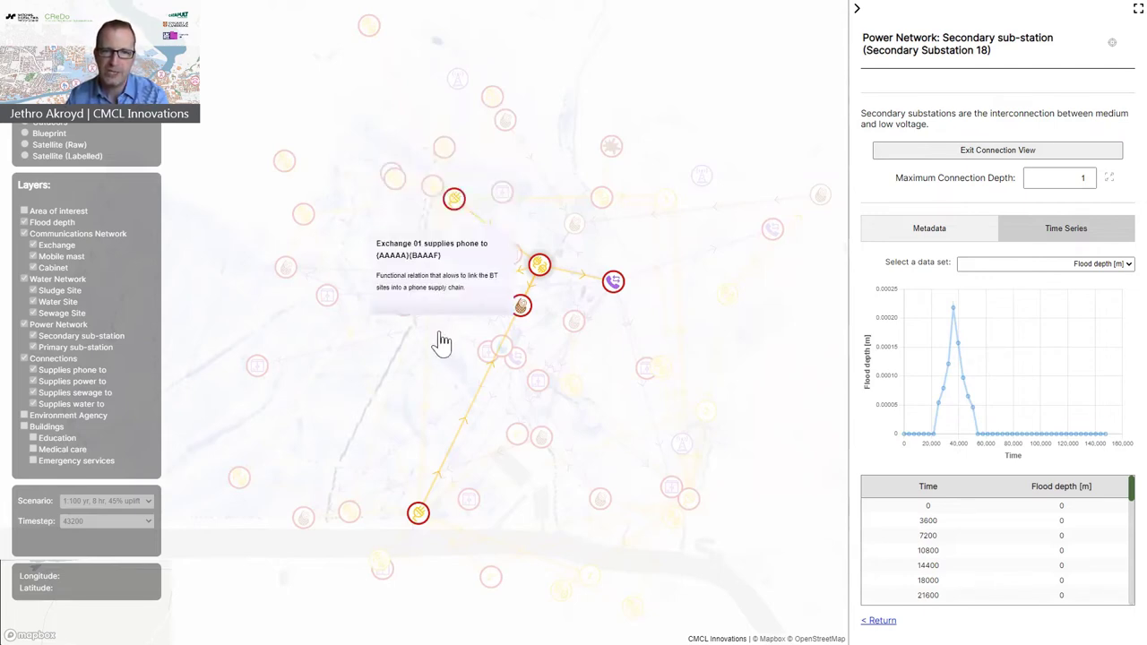
{"action": "left_click", "coordinate": [419, 520]}
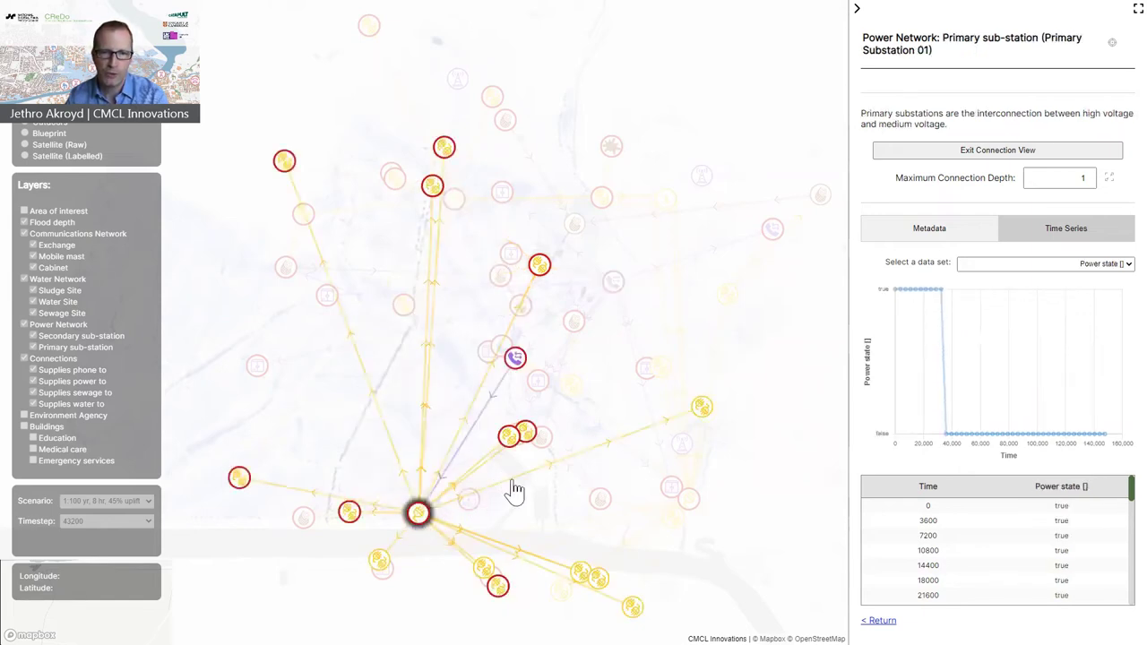
{"action": "left_click", "coordinate": [1037, 266]}
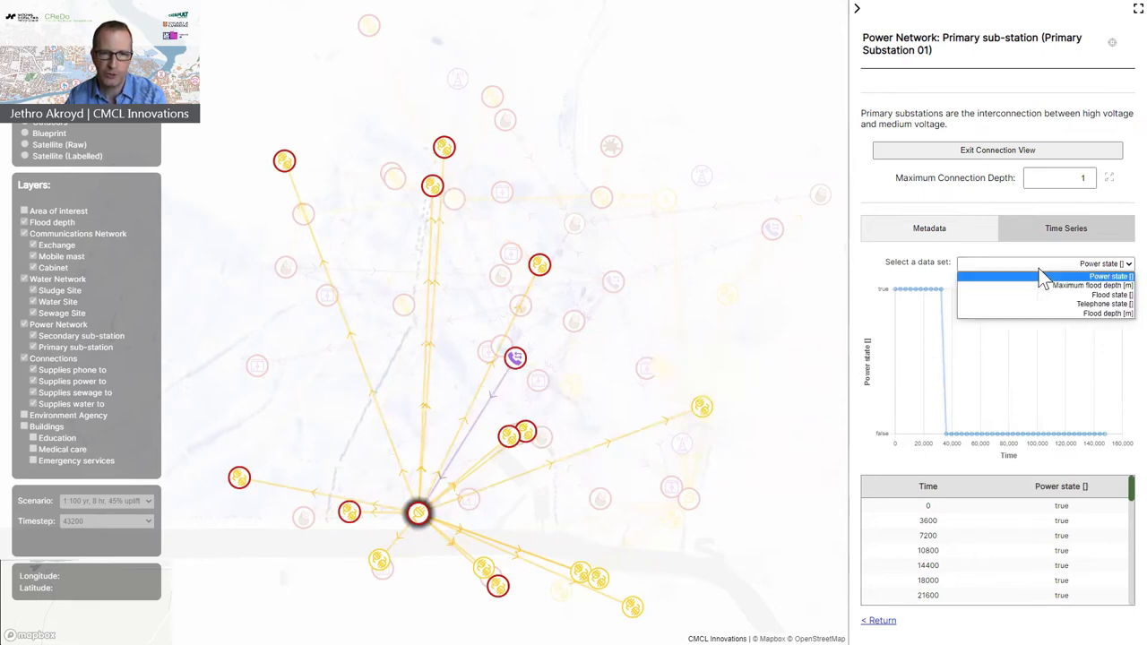
{"action": "left_click", "coordinate": [1036, 313]}
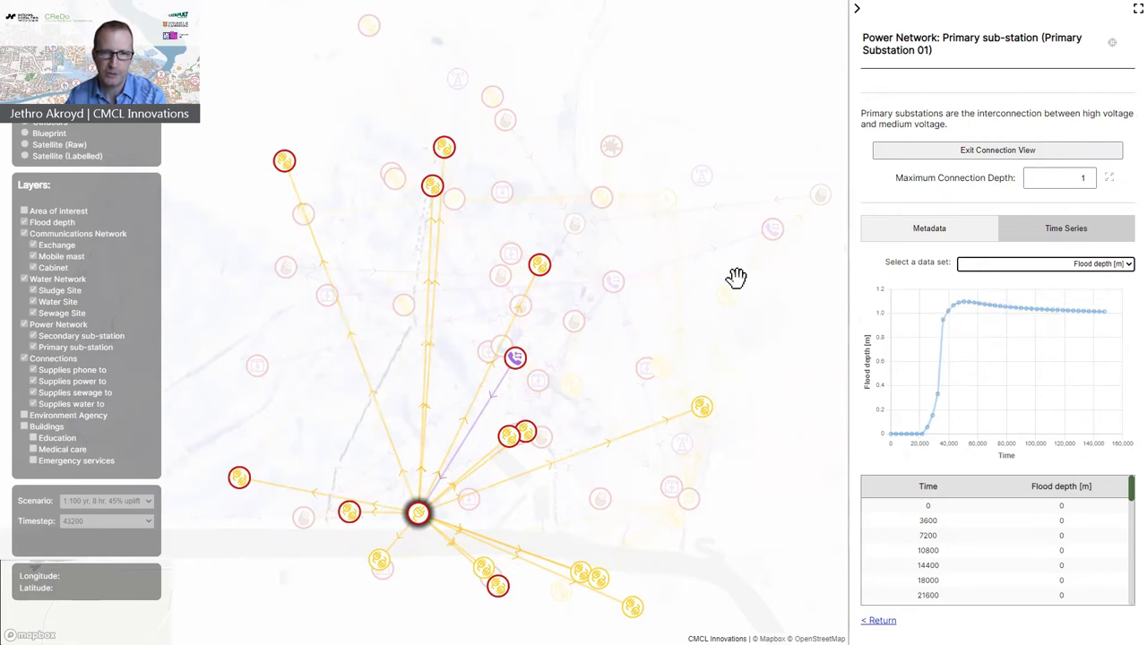
Select Primary Substation 03 in the connection view and plot its Flood depth [m] time series.
{"action": "left_click", "coordinate": [458, 209]}
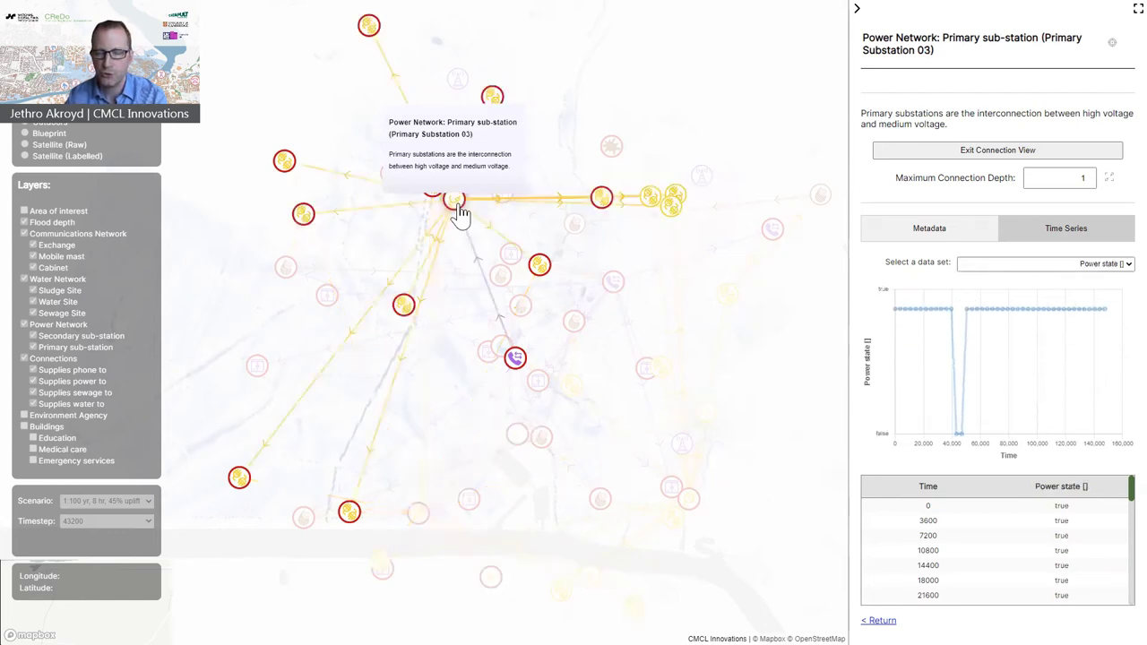
{"action": "left_click", "coordinate": [958, 265]}
{"action": "left_click", "coordinate": [1000, 308]}
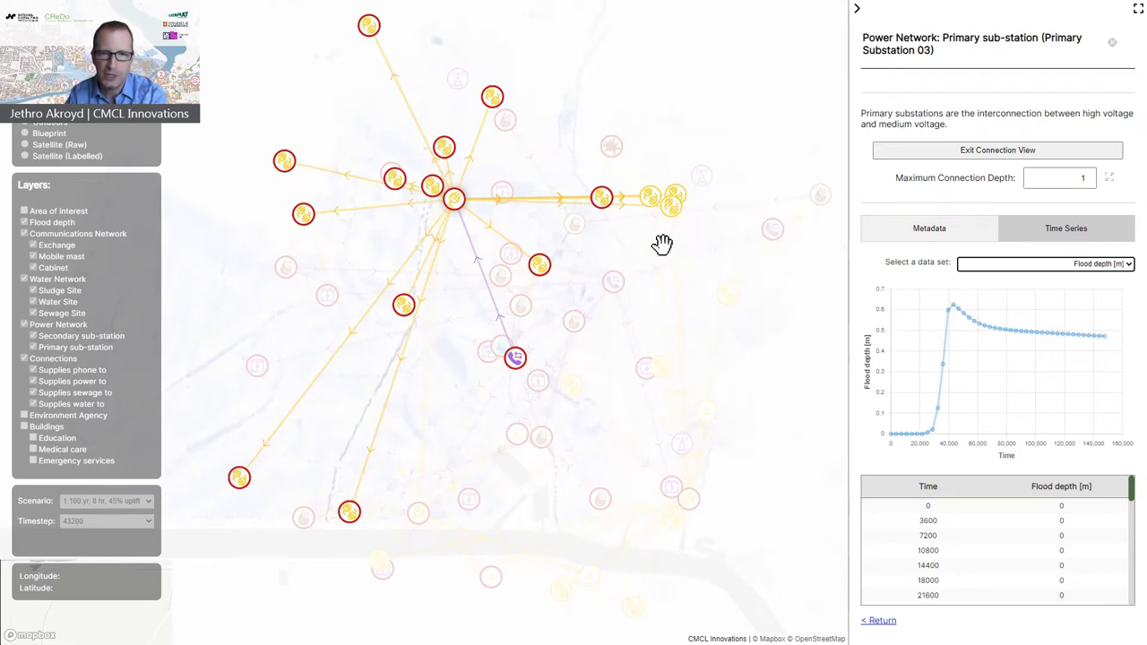
Go back to Secondary Substation 18 and exit its connection view to show the whole network.
{"action": "left_click", "coordinate": [539, 265]}
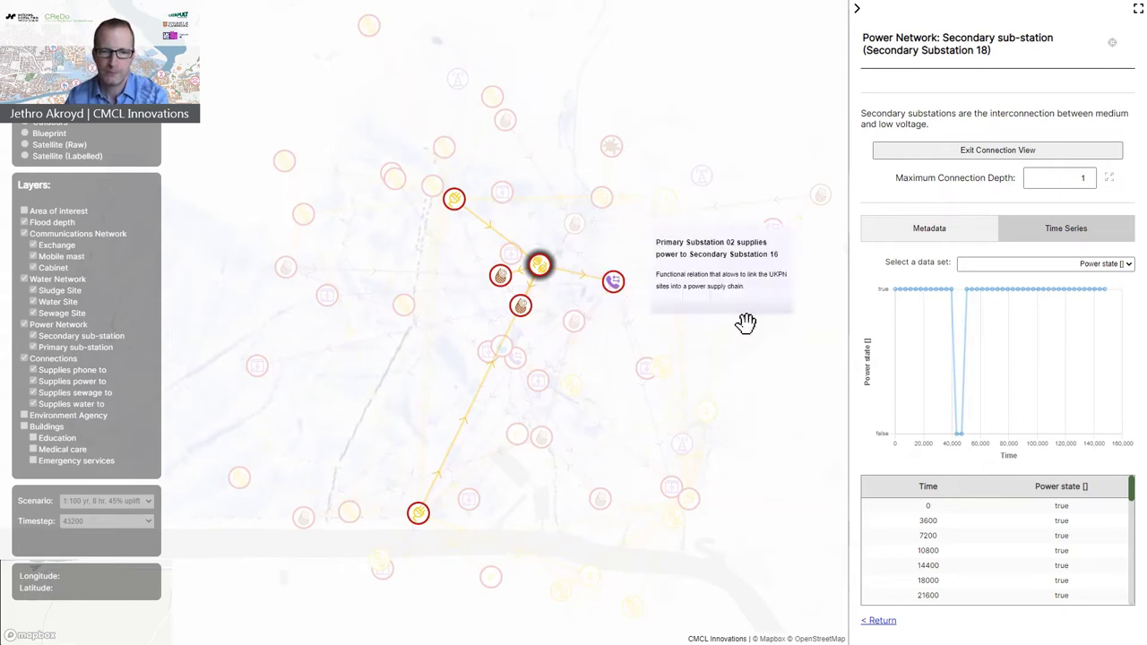
{"action": "left_click", "coordinate": [883, 158]}
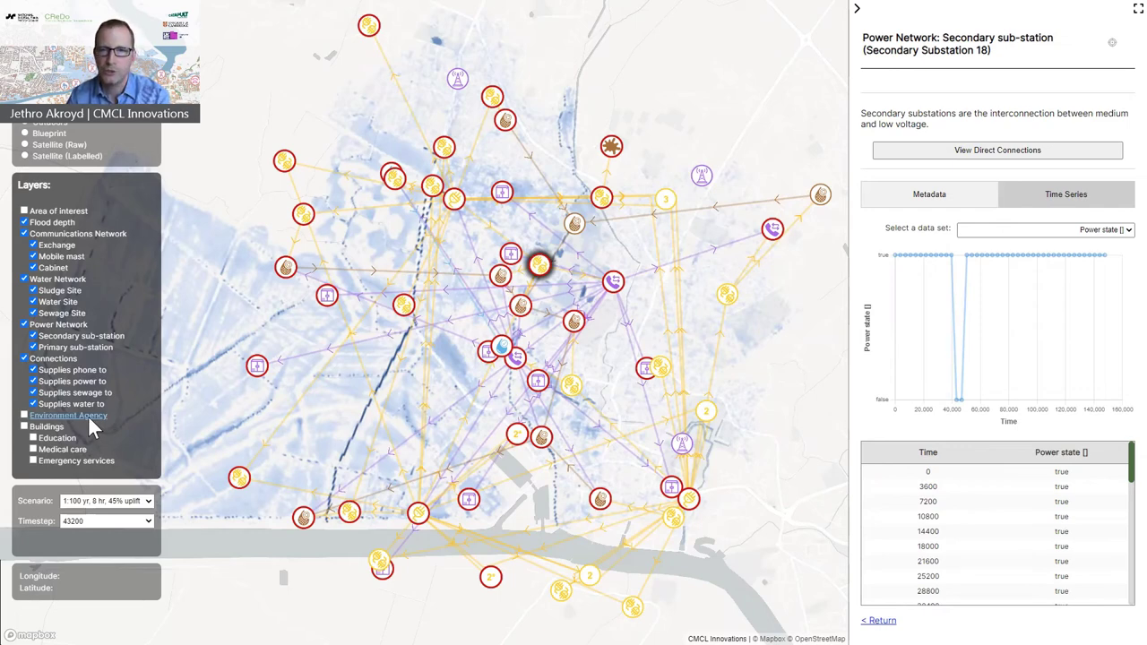
Turn on the Environment Agency layer and open the time series of the river level sensor on the river.
{"action": "left_click", "coordinate": [89, 418]}
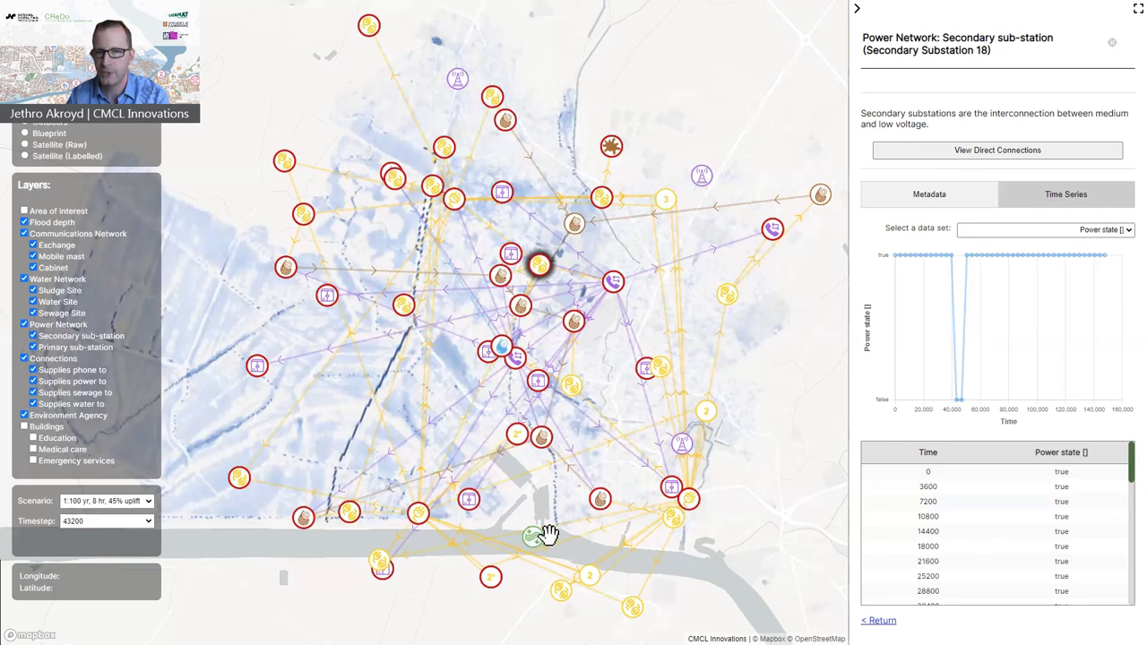
{"action": "mouse_move", "coordinate": [534, 550]}
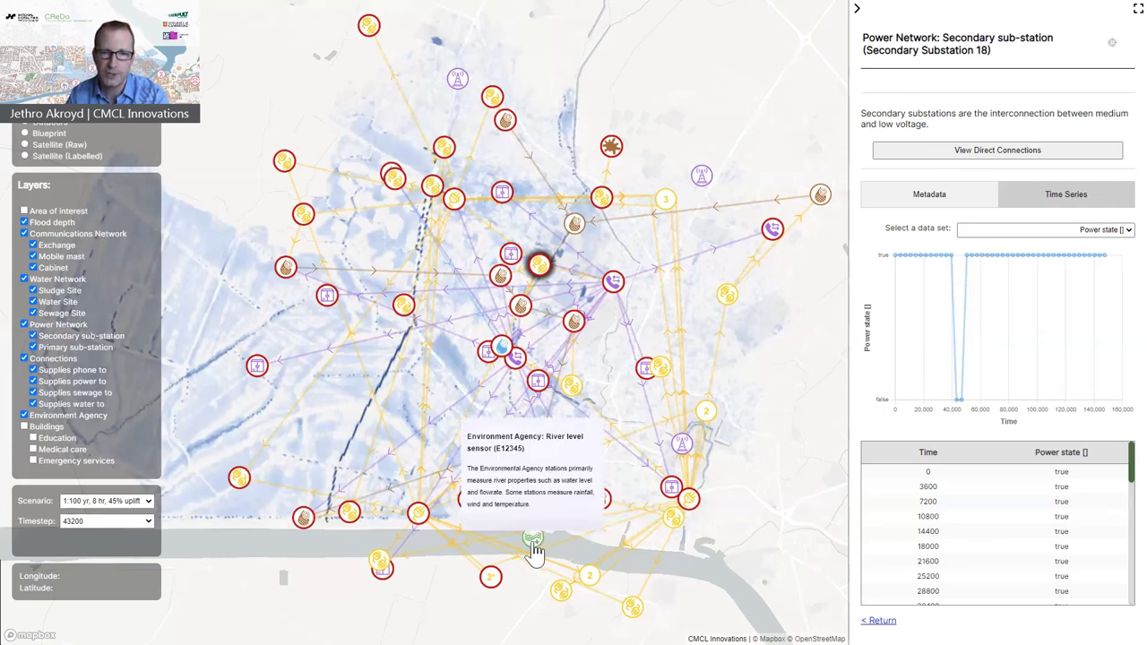
{"action": "left_click", "coordinate": [534, 543]}
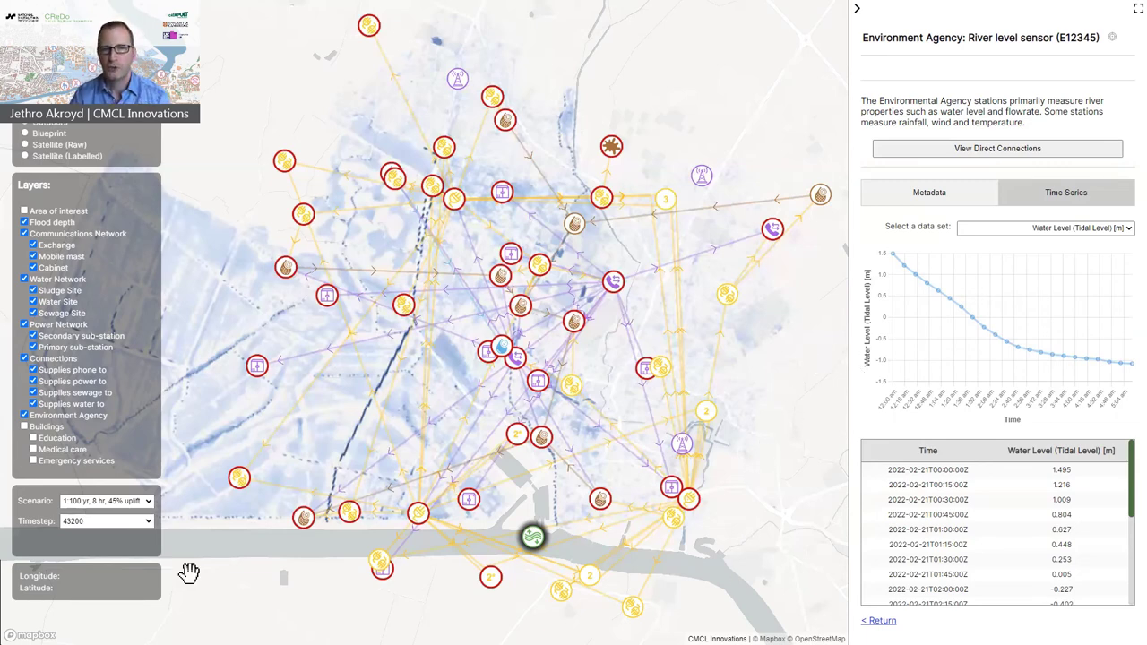
Turn on the Buildings layer with its sublayers and check the building colours in the legend before returning to the general project information.
{"action": "left_click", "coordinate": [54, 427]}
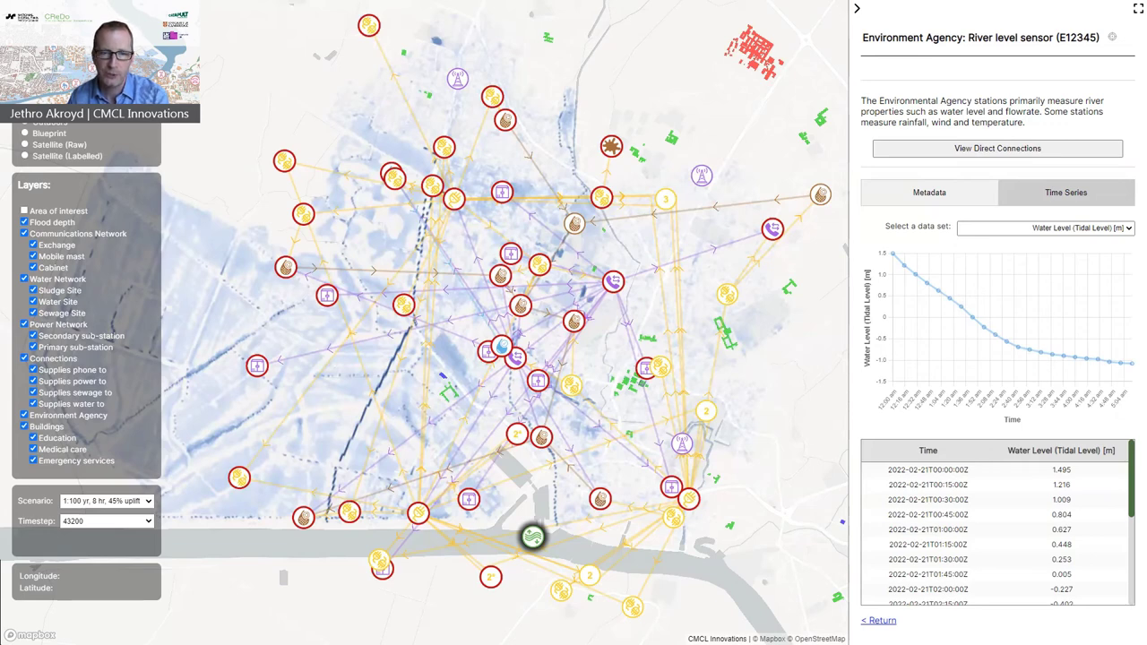
{"action": "left_click", "coordinate": [879, 620]}
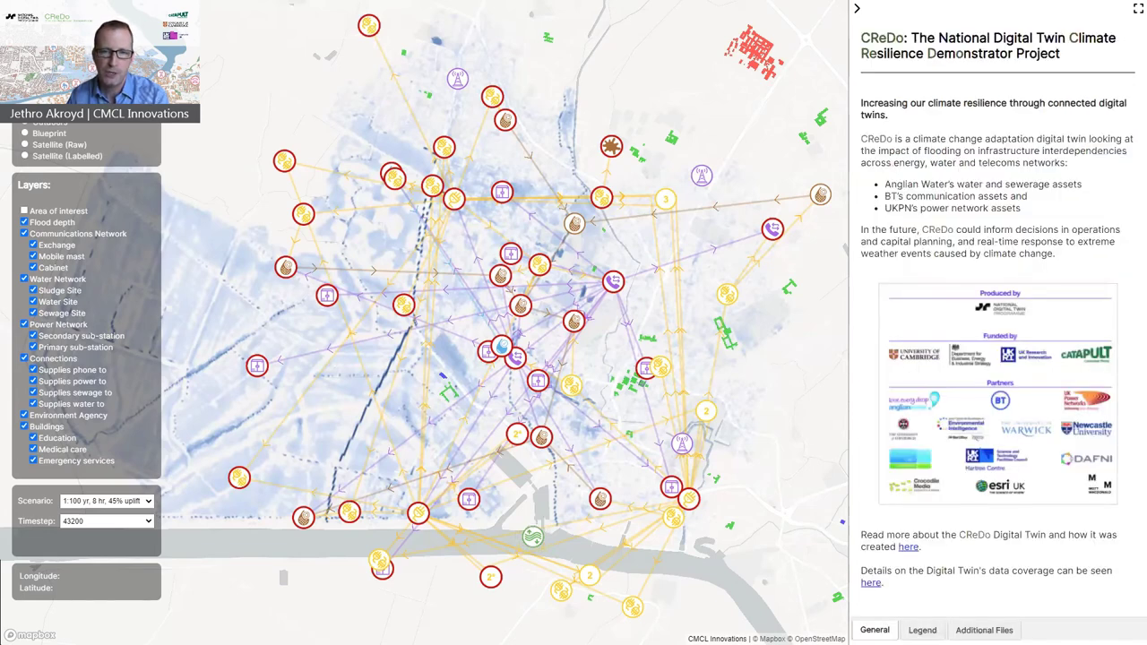
{"action": "left_click", "coordinate": [922, 630]}
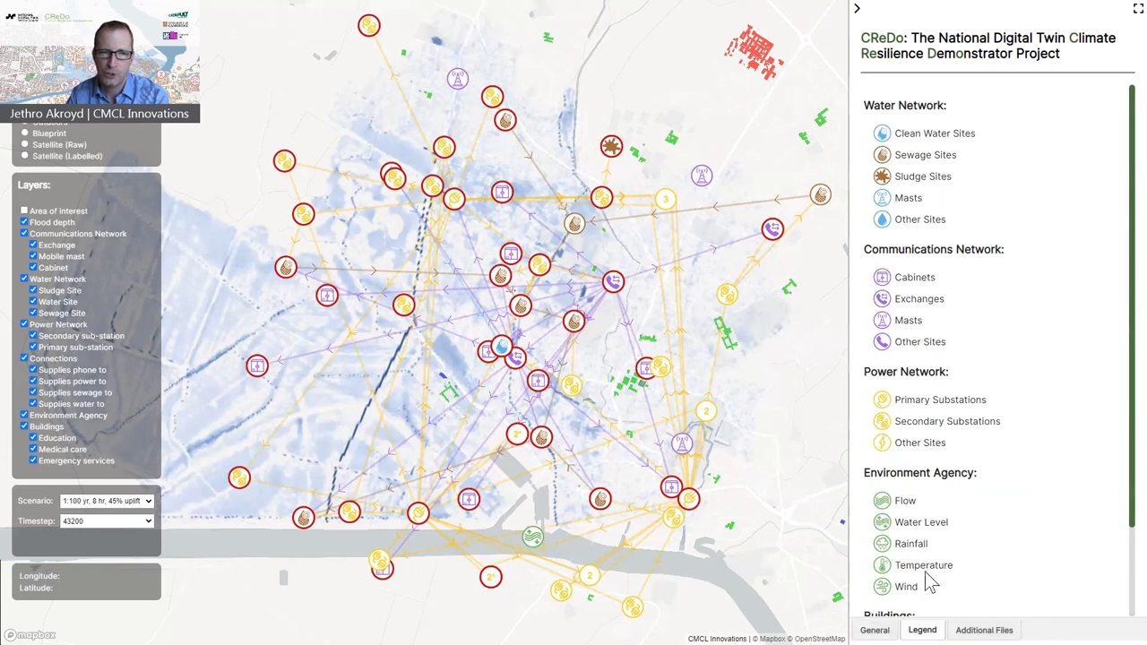
{"action": "scroll", "coordinate": [930, 582], "scroll_direction": "down", "scroll_amount": 2}
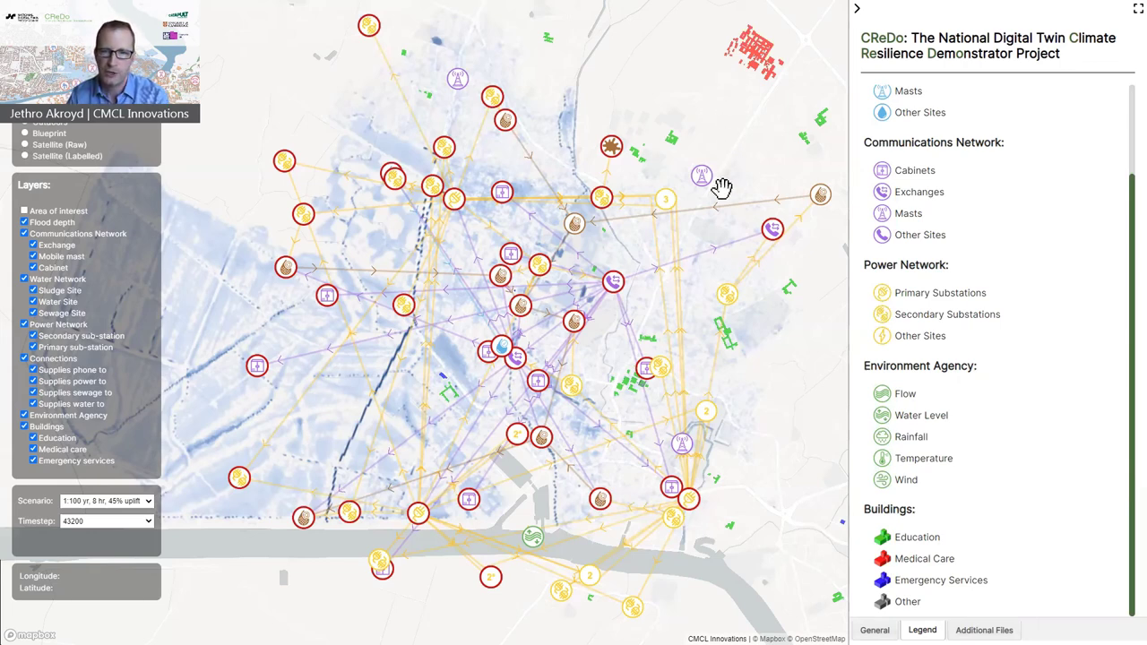
{"action": "mouse_move", "coordinate": [678, 194]}
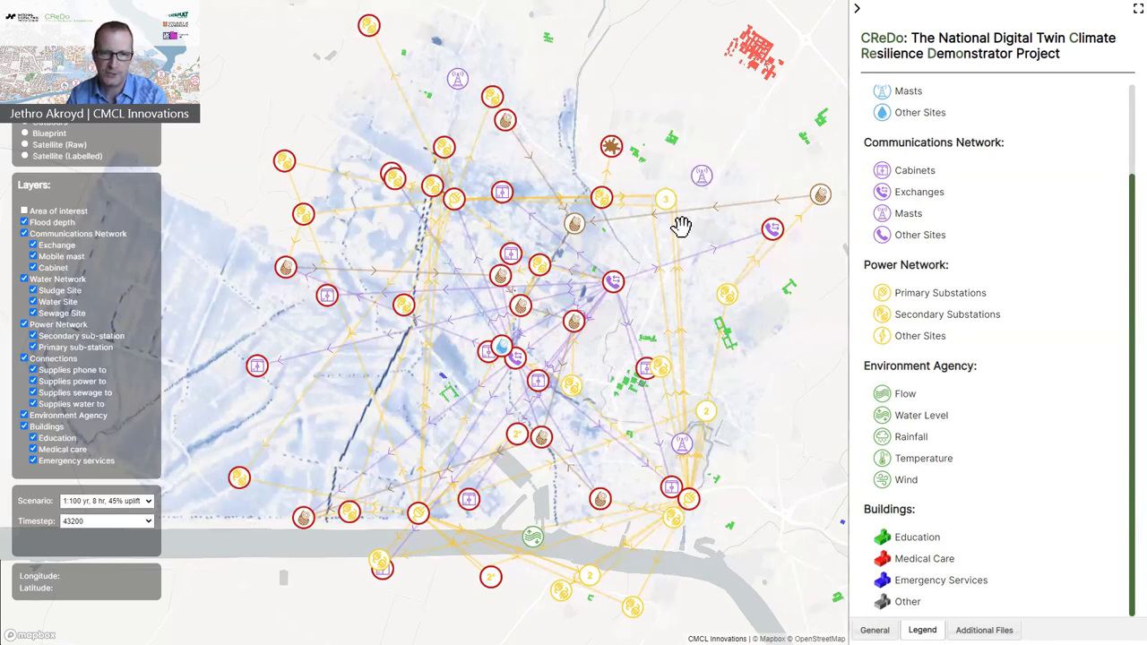
{"action": "mouse_move", "coordinate": [692, 283]}
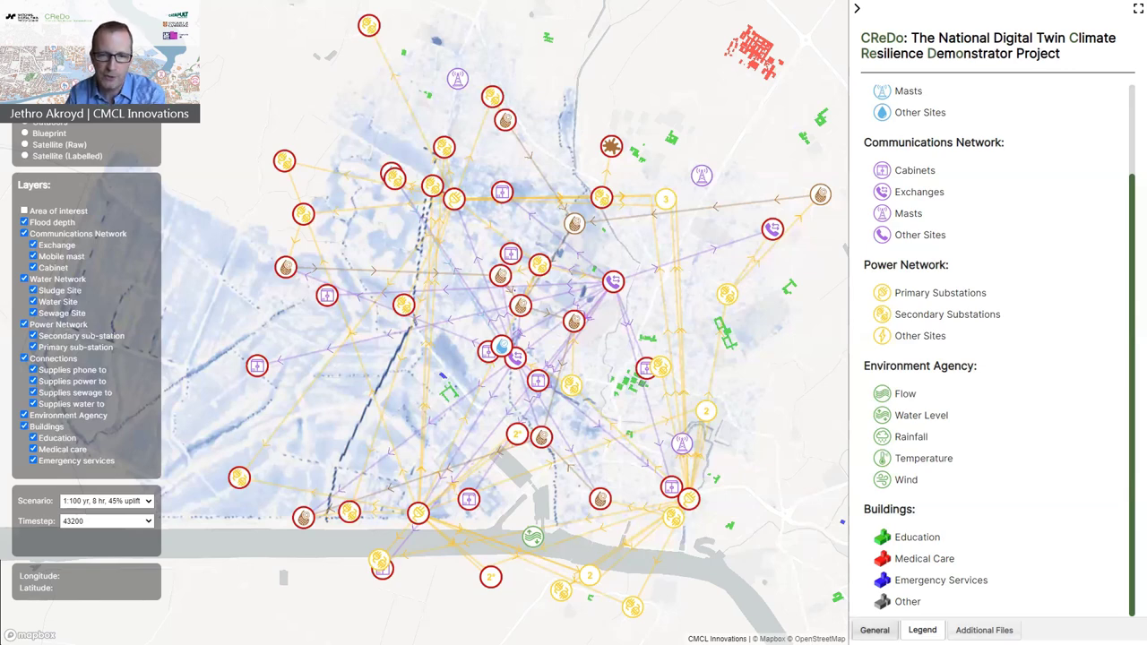
{"action": "left_click", "coordinate": [875, 630]}
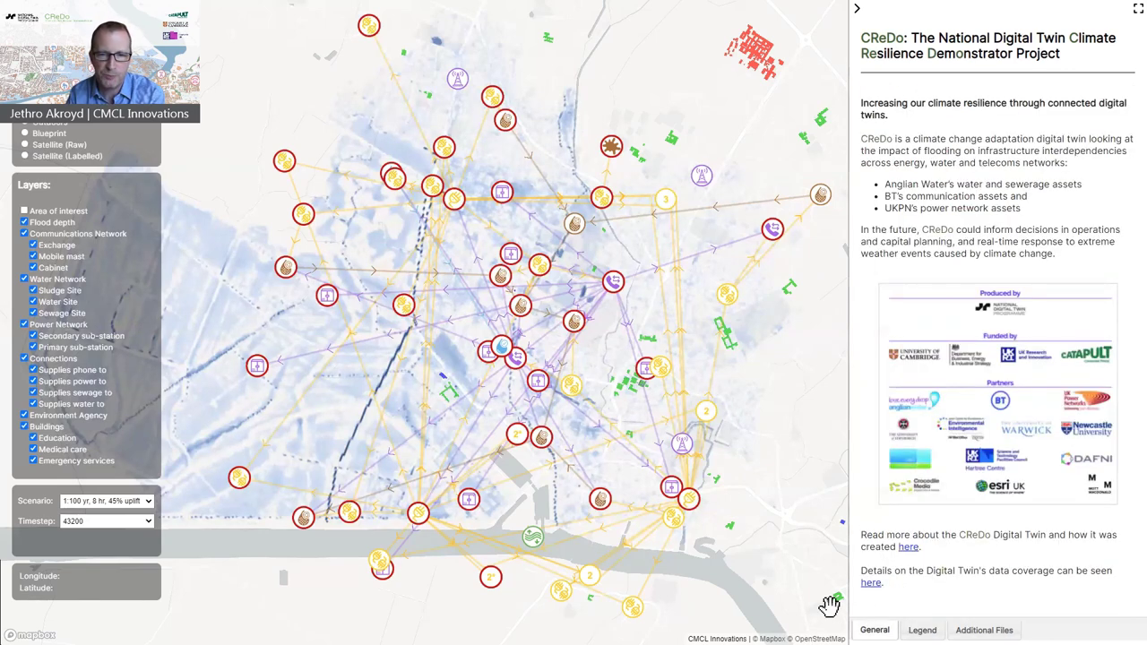